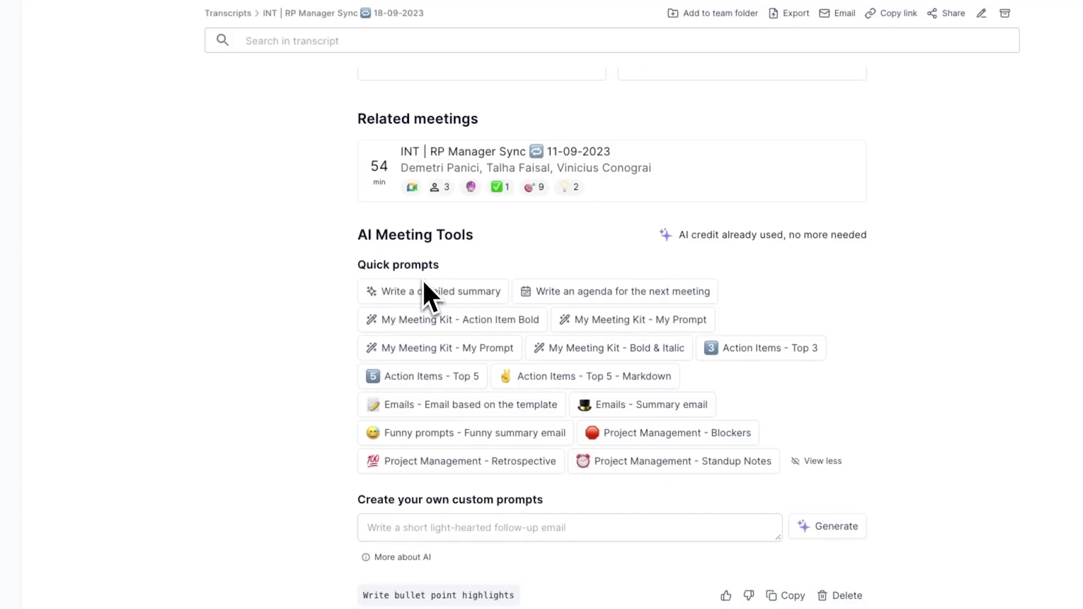
From tactiq.io, follow 'Add to Chrome it's free' to the extension's Chrome Web Store listing
scroll(423, 283, "down", 10)
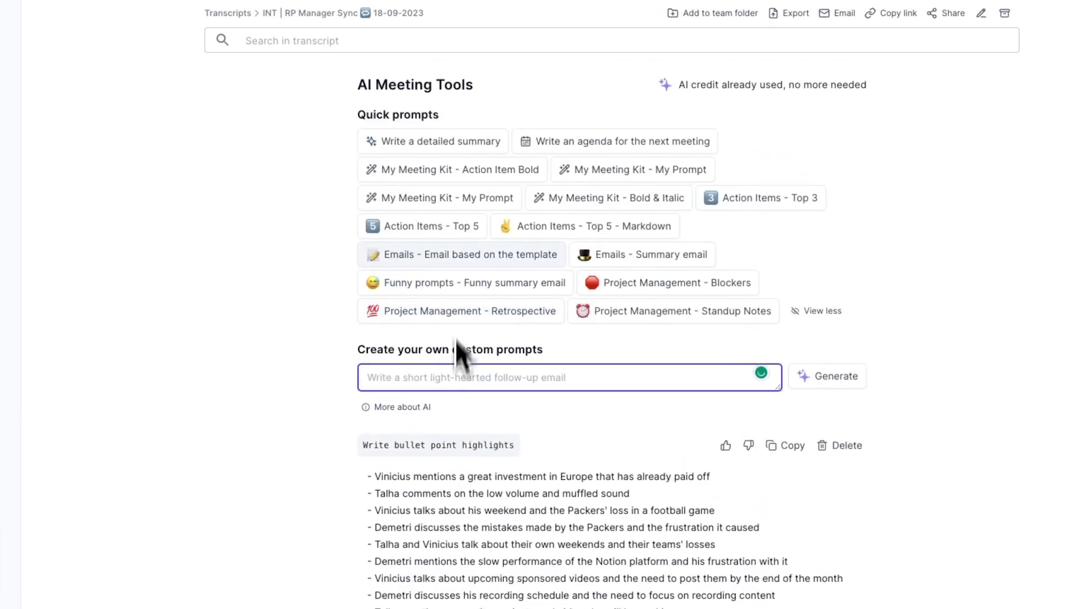
scroll(463, 233, "down", 8)
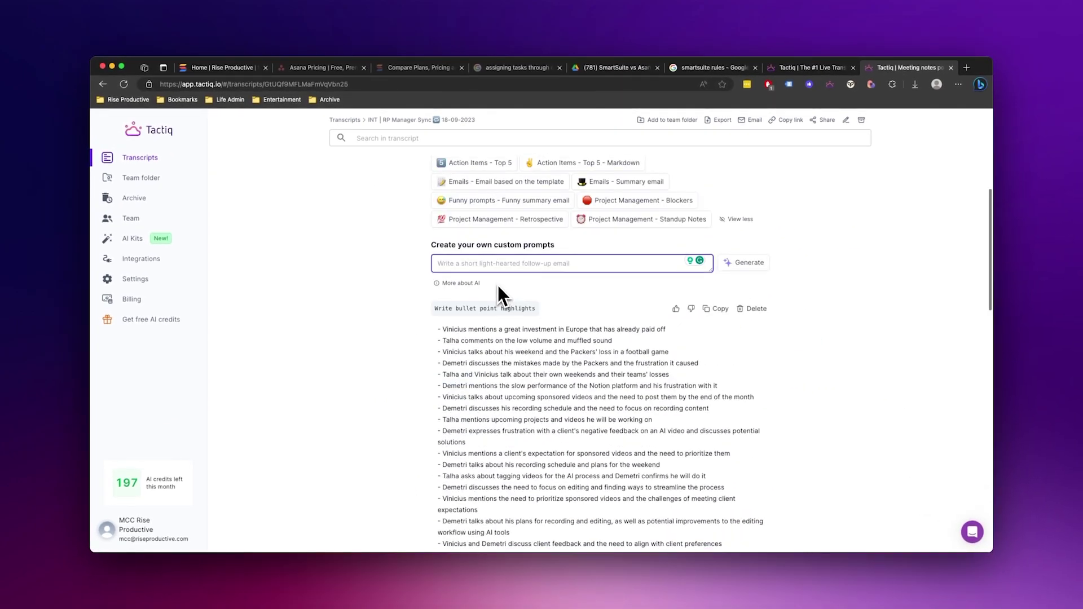
scroll(499, 293, "down", 10)
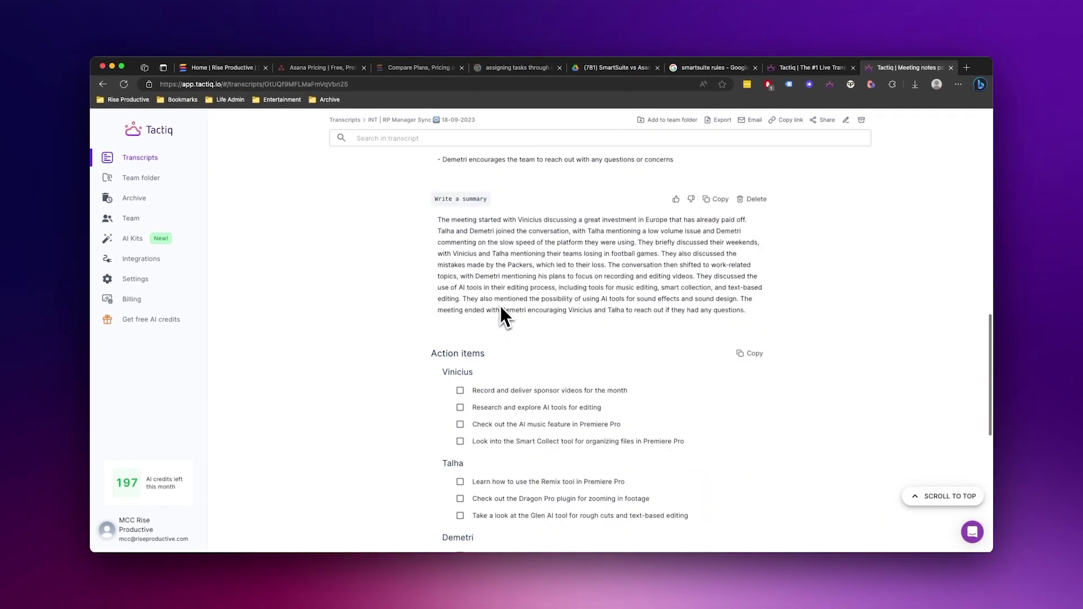
scroll(501, 299, "down", 3)
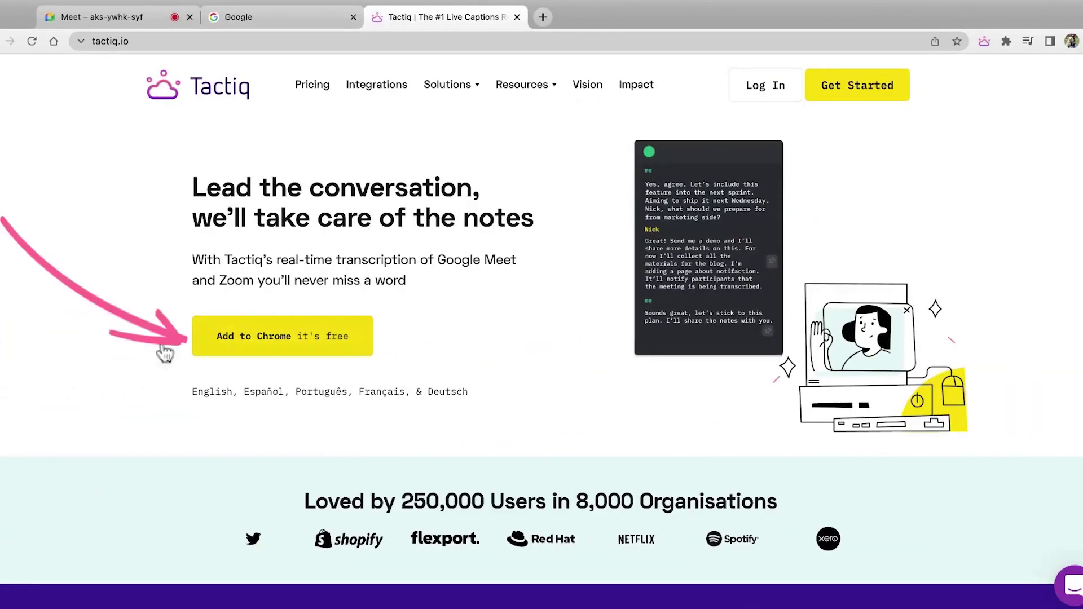
left_click(70, 367)
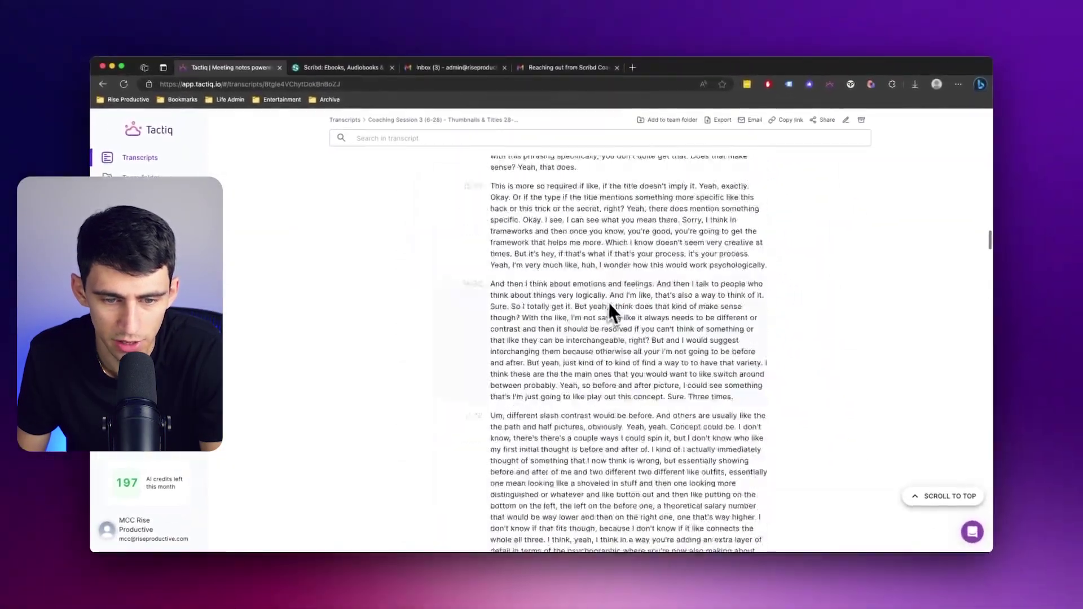
Scroll back up the Transcripts page toward the upload option
scroll(610, 310, "up", 15)
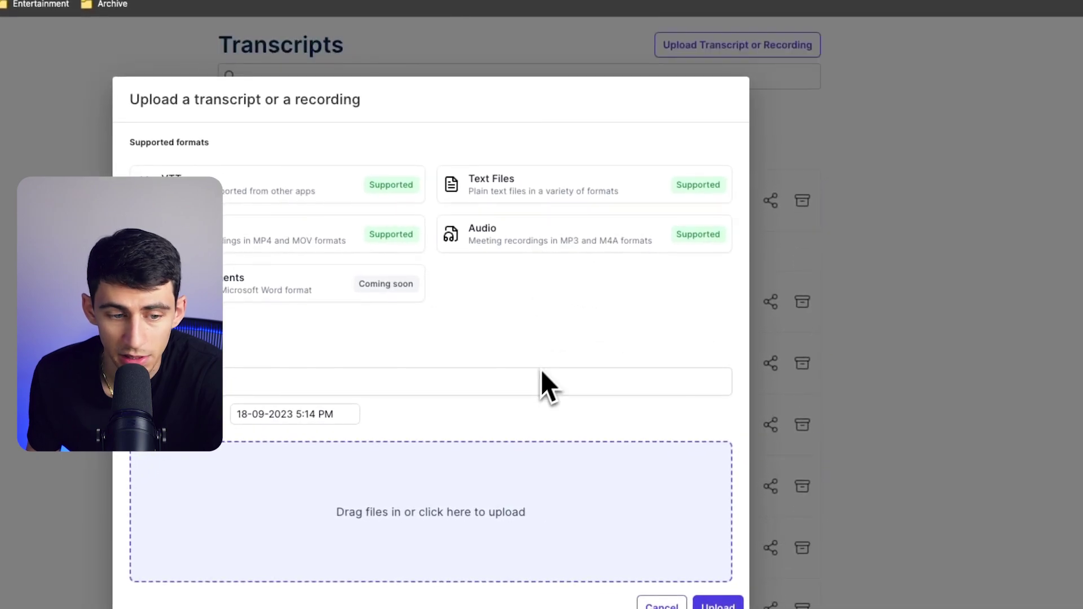
Pick Coaching Session 3 (6-28) - Thumbnails & Titles.mp4 from My Drive > YouTube Coaching for upload
left_click(408, 384)
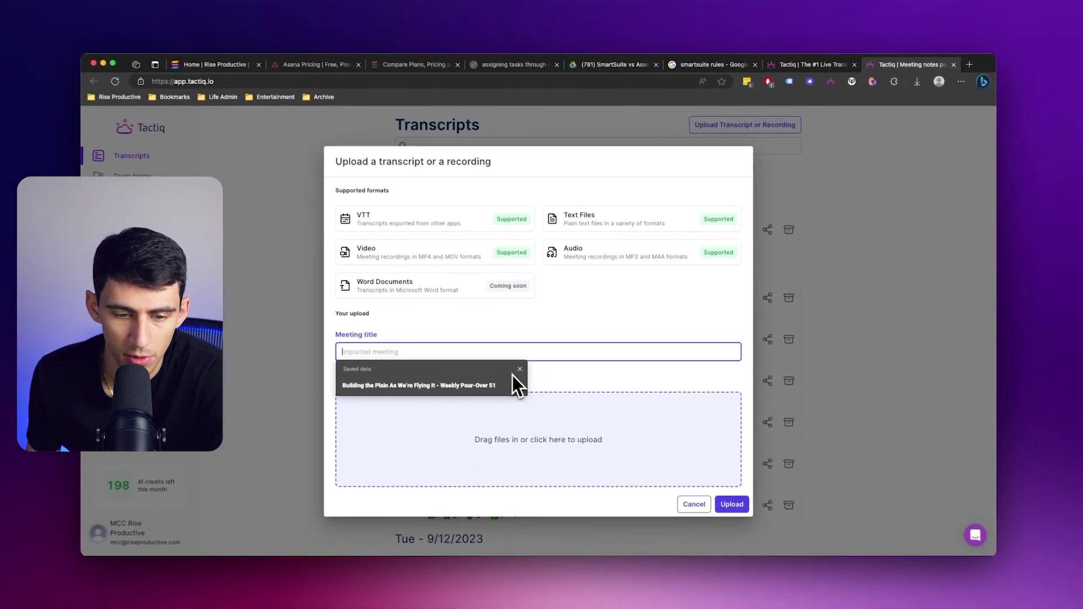
left_click(410, 507)
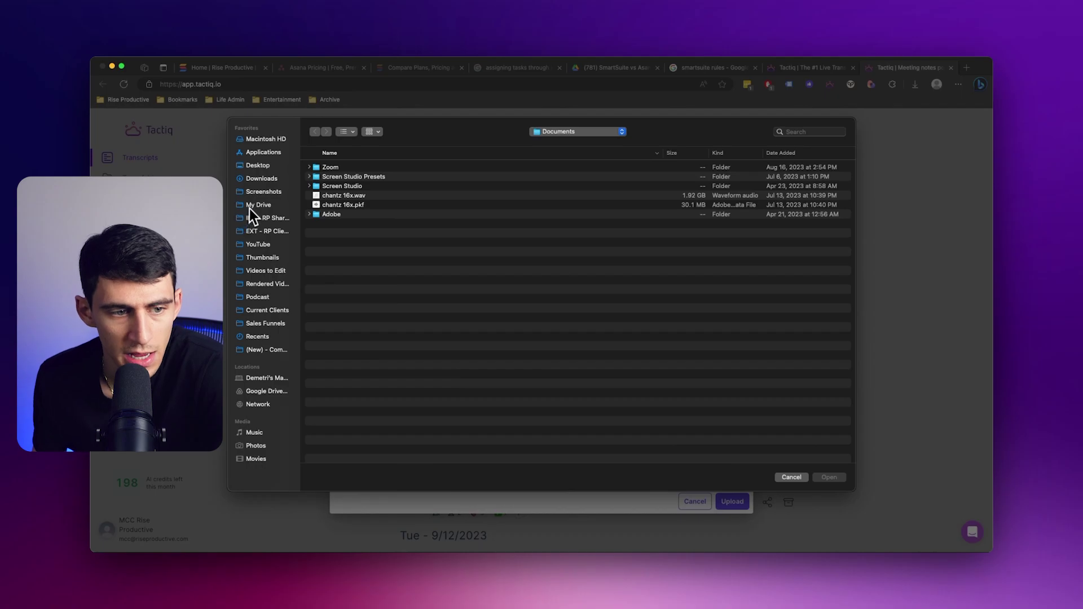
left_click(250, 209)
double_click(353, 235)
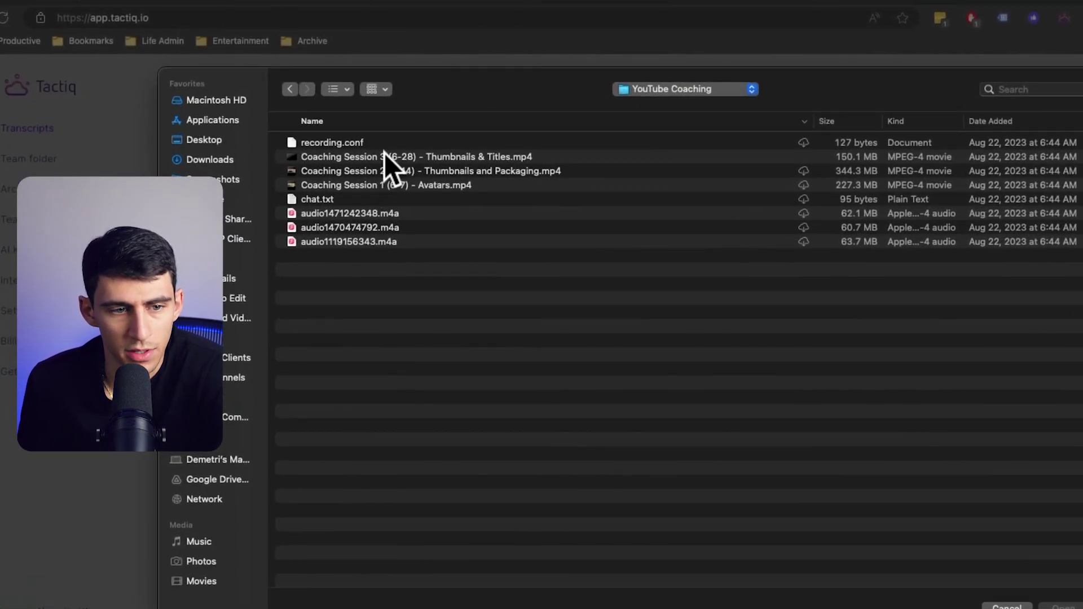
right_click(384, 154)
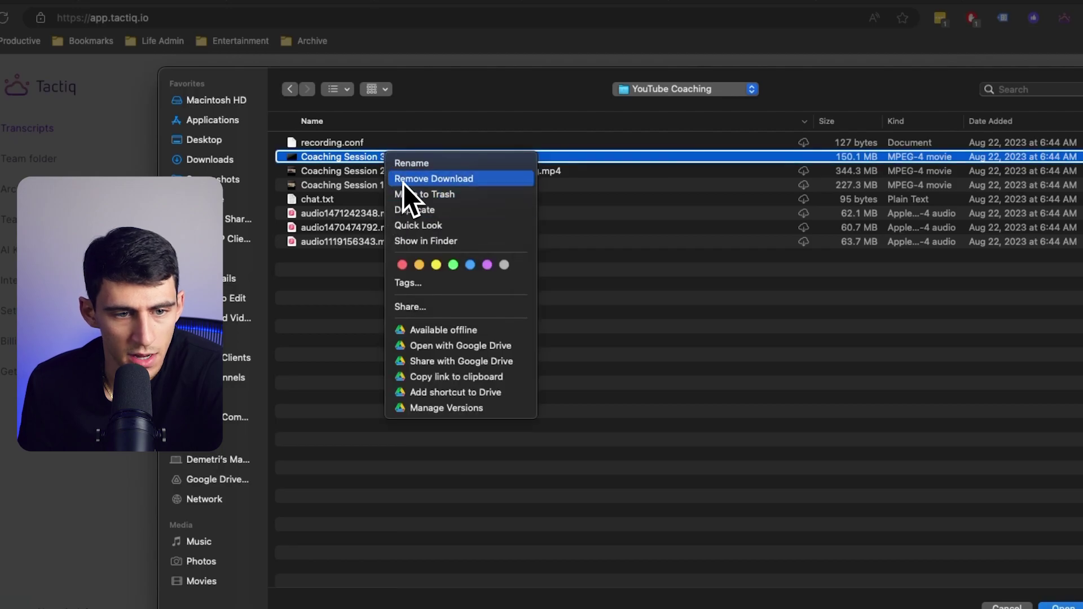
left_click(401, 165)
key("cmd+c")
double_click(597, 161)
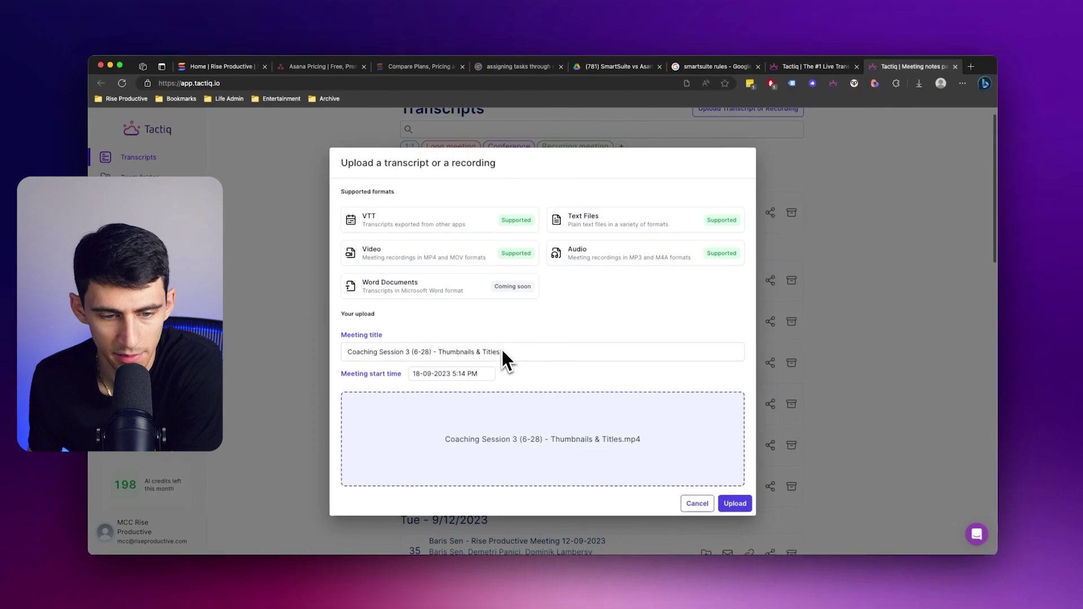
Set the meeting start date to 28-06-2023, add the Thumbnails & Titles .mp4, and upload it
left_click(419, 374)
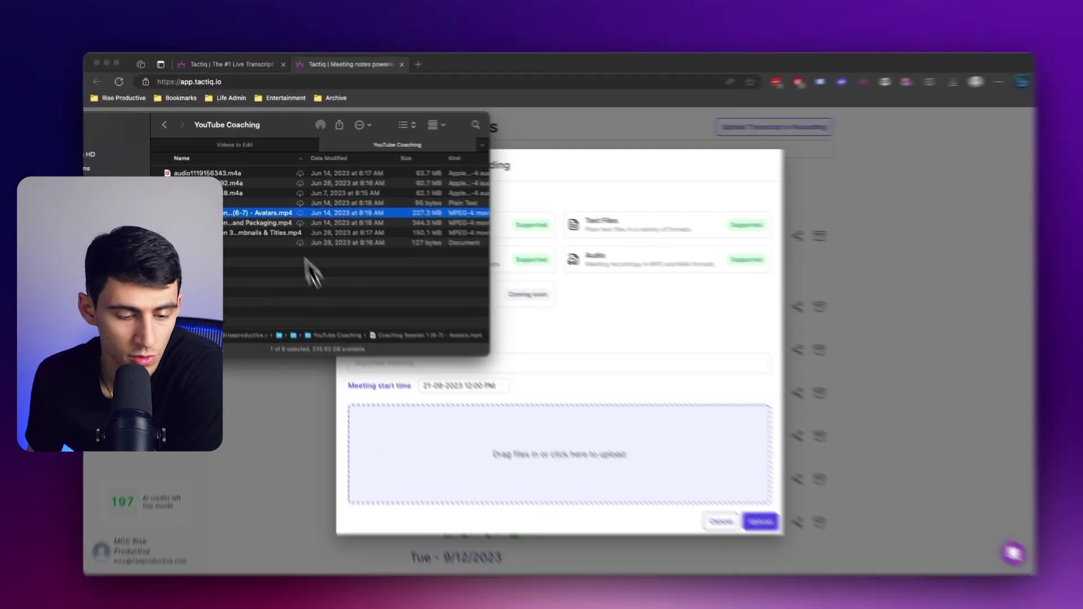
left_click(244, 231)
left_click_drag(239, 238, 698, 462)
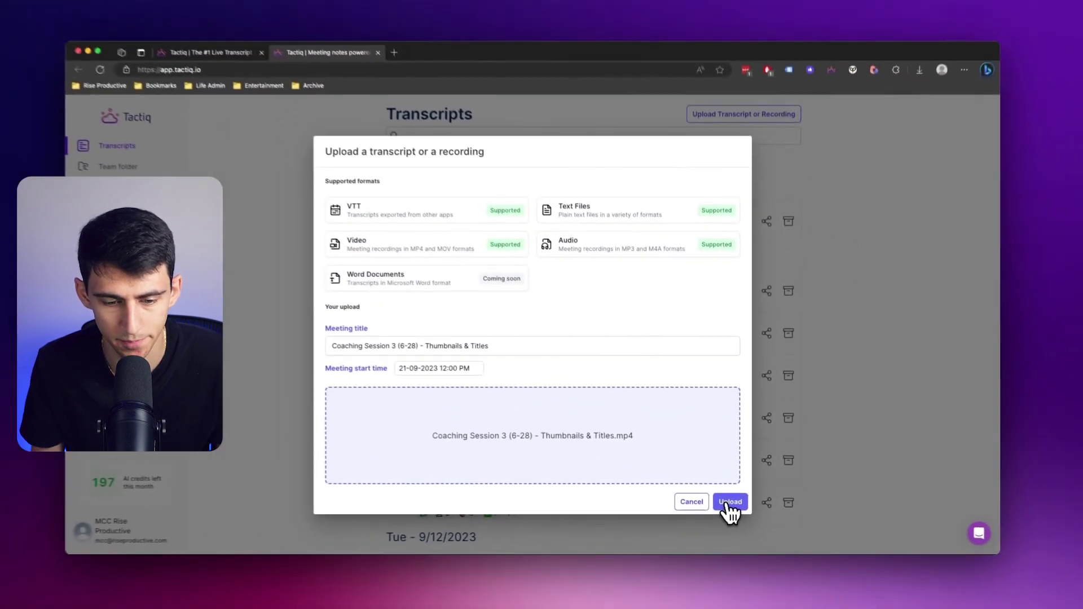
left_click(741, 543)
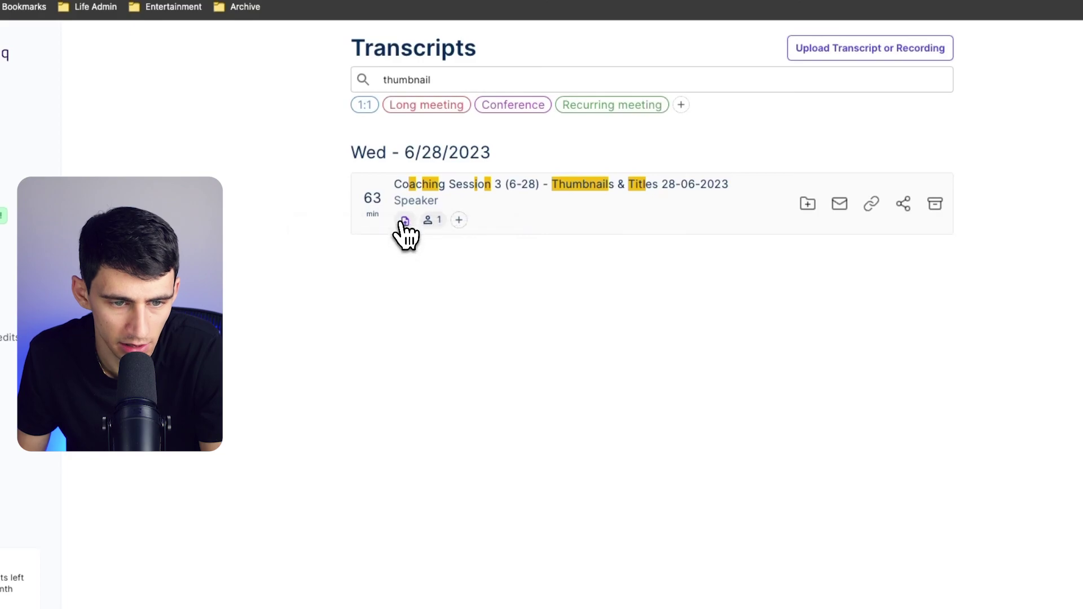
Open the Coaching Session 3 (6-28) transcript and browse its dialogue and details
left_click(405, 222)
scroll(612, 295, "down", 10)
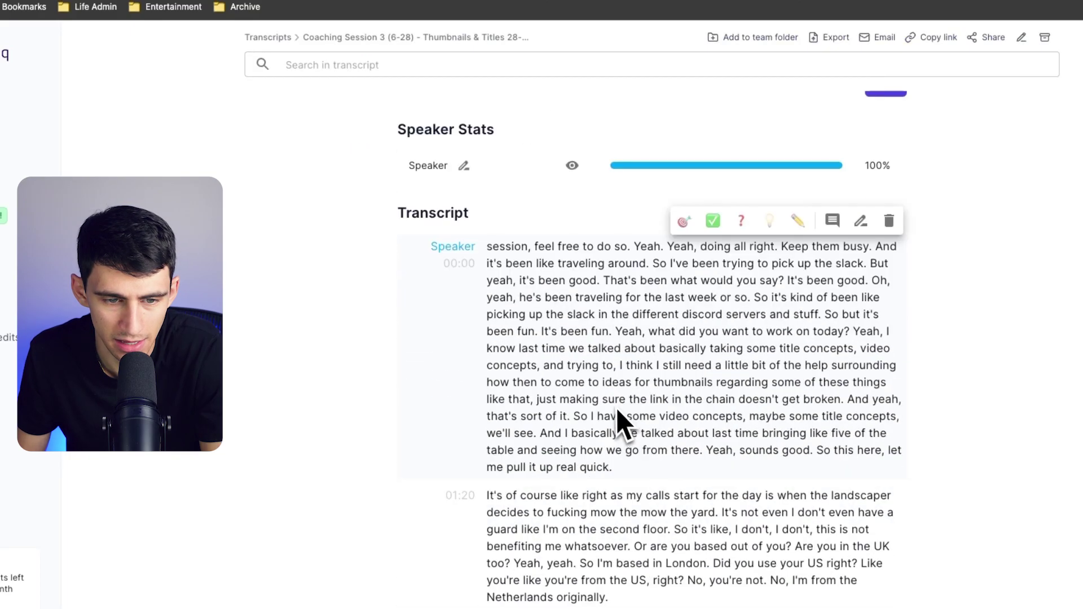
scroll(617, 410, "down", 15)
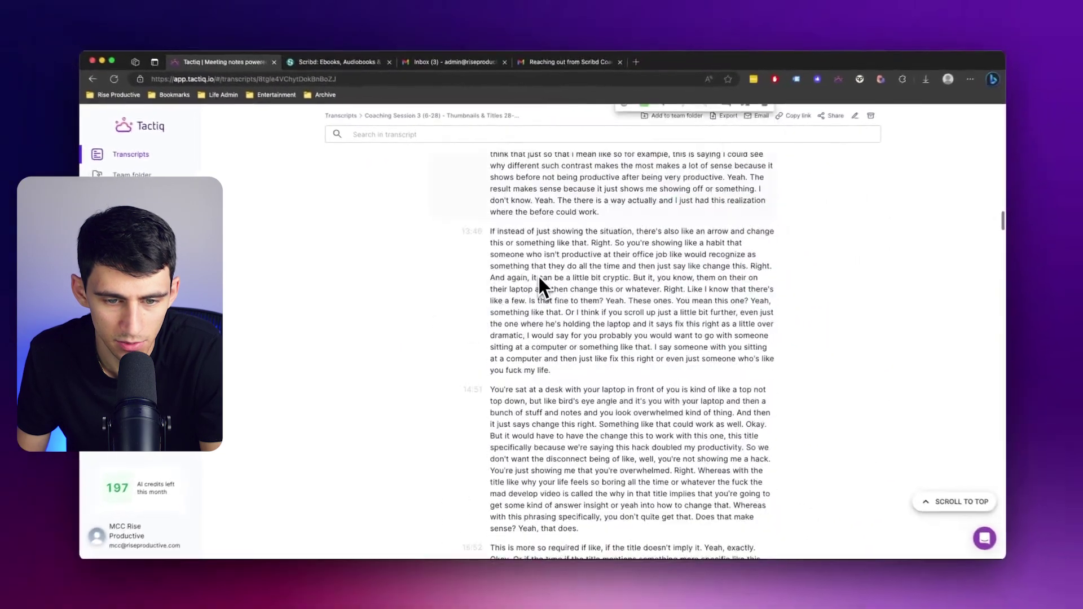
scroll(537, 275, "up", 20)
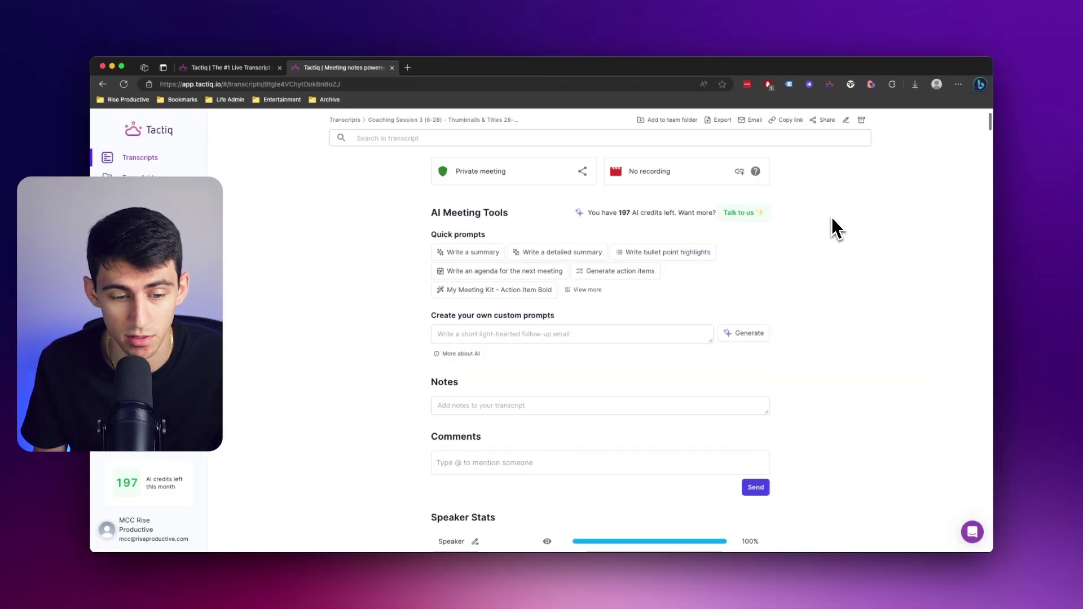
scroll(595, 358, "down", 5)
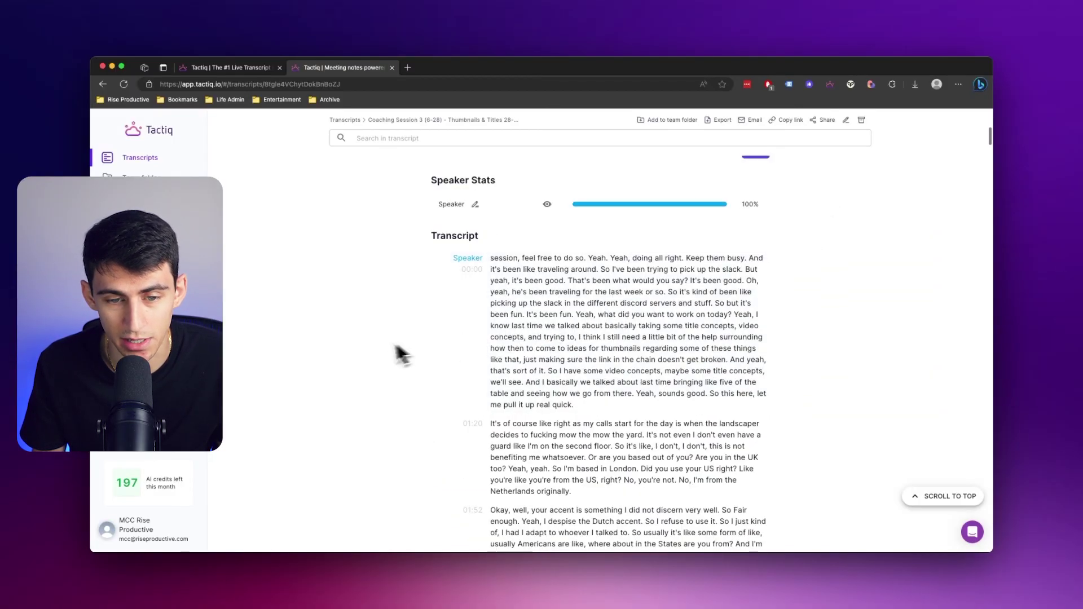
scroll(583, 370, "up", 8)
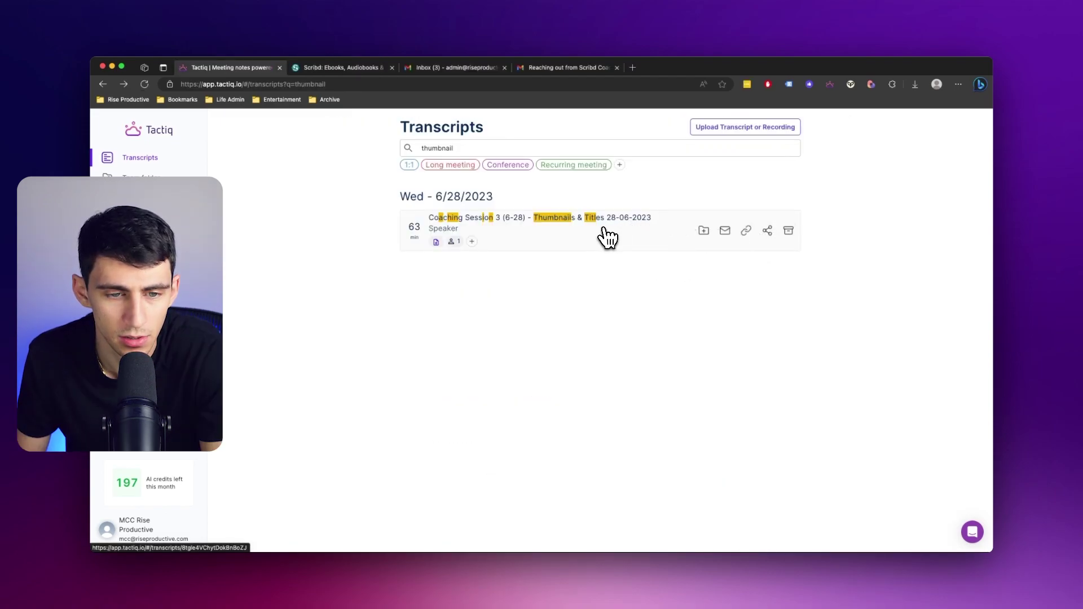
left_click(608, 237)
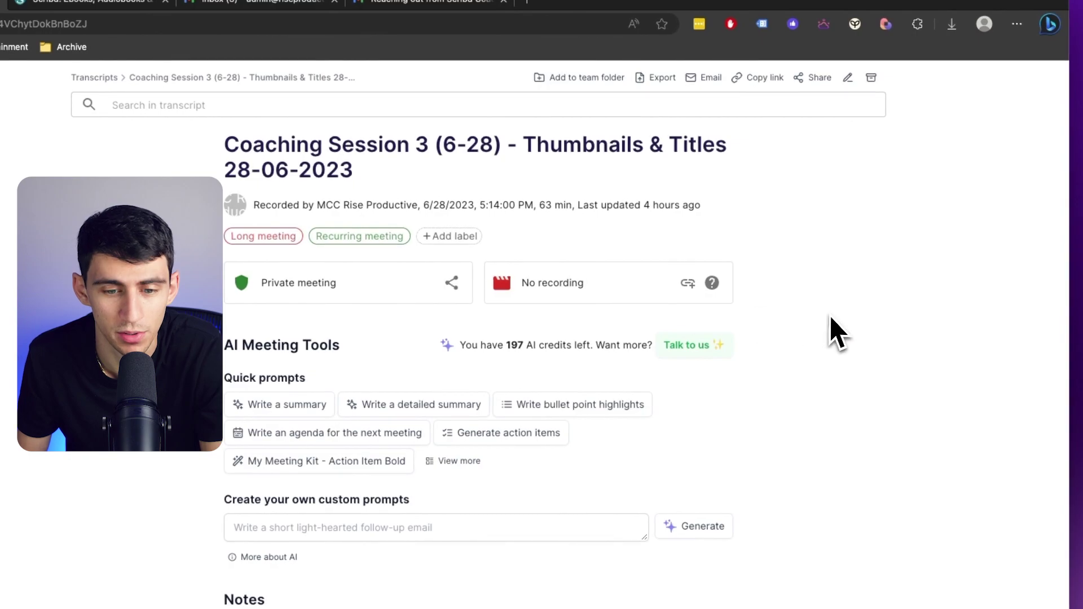
scroll(833, 318, "down", 15)
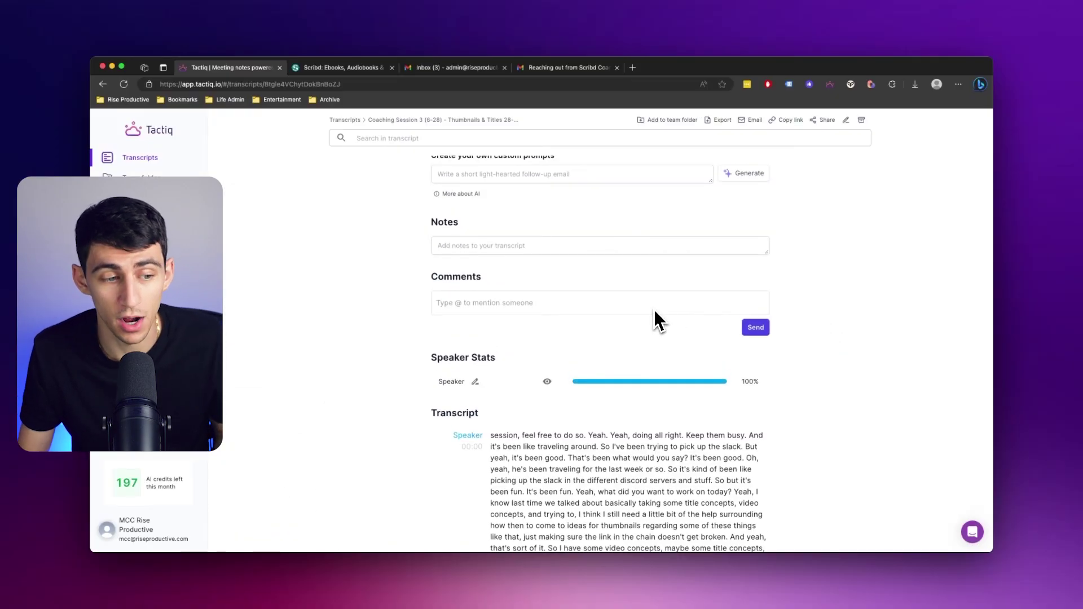
scroll(656, 299, "up", 5)
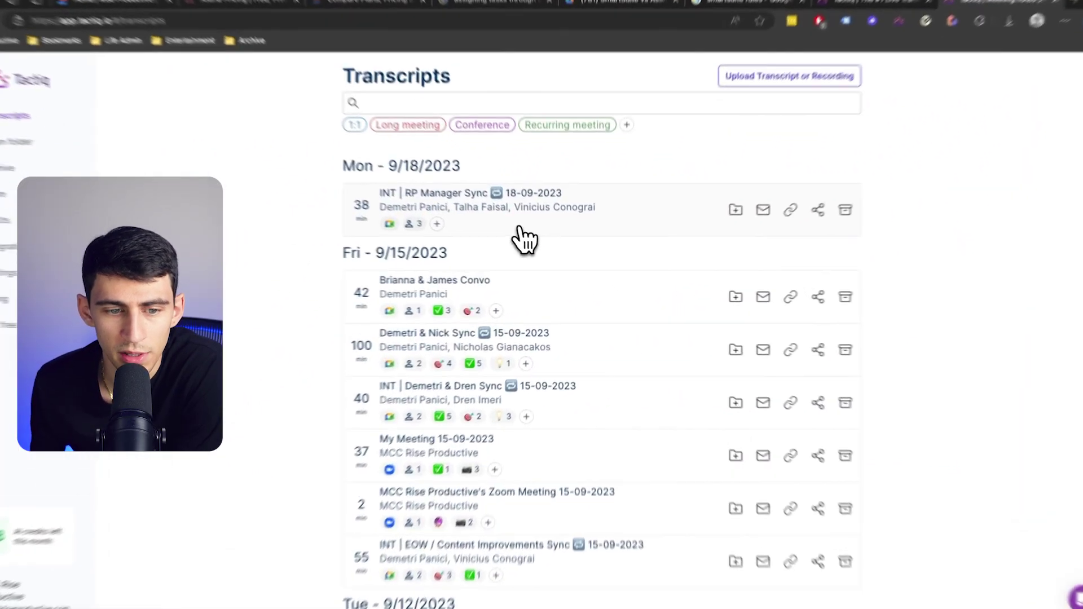
Open the INT | RP Manager Sync 18-09-2023 transcript and generate its AI summary
left_click(494, 200)
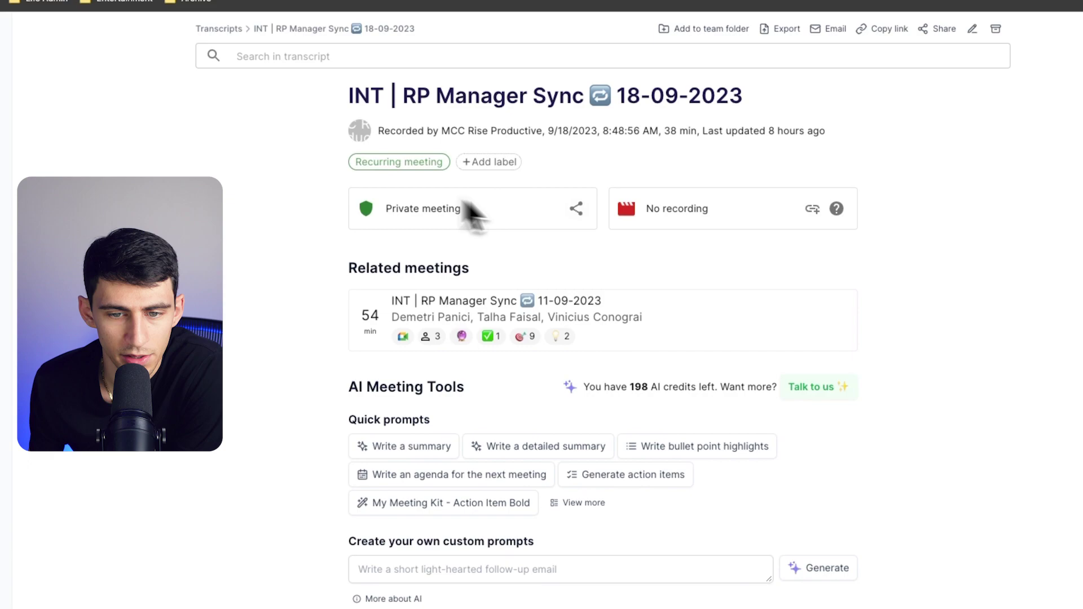
scroll(508, 321, "down", 2)
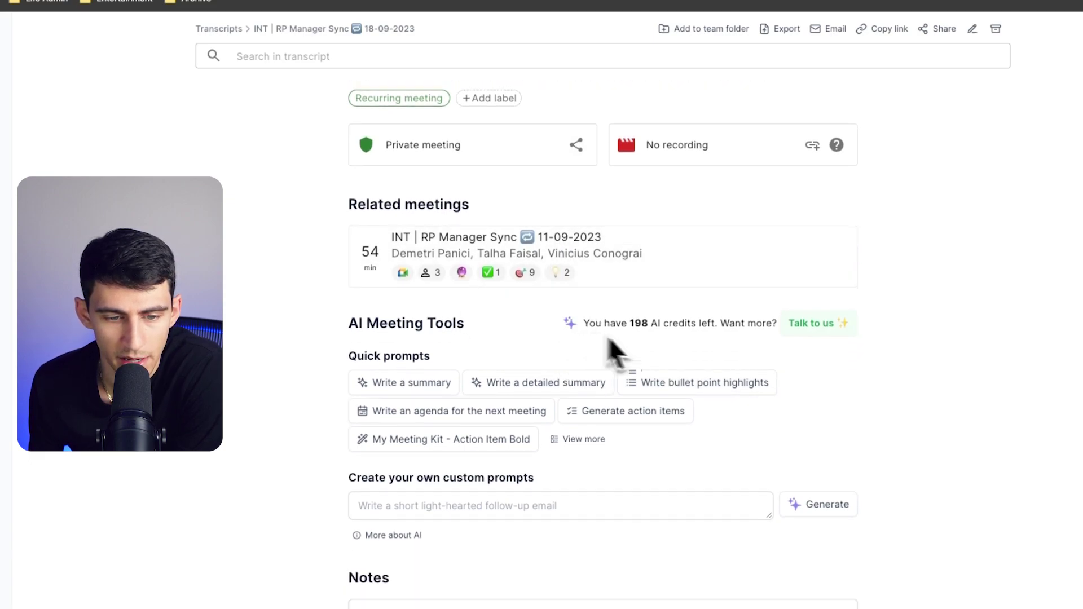
scroll(402, 243, "down", 1)
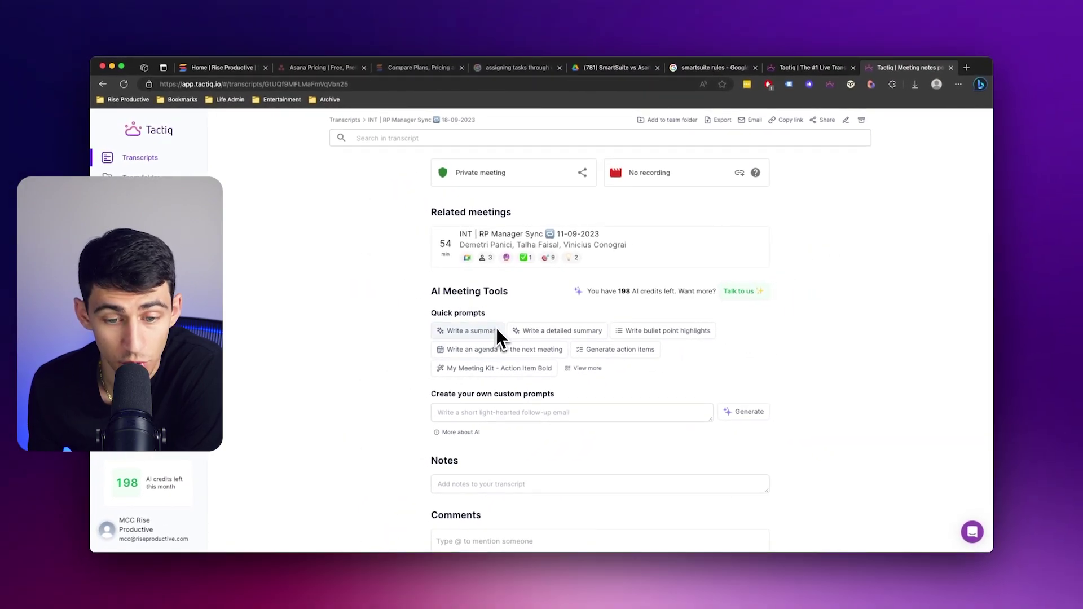
scroll(466, 322, "down", 1)
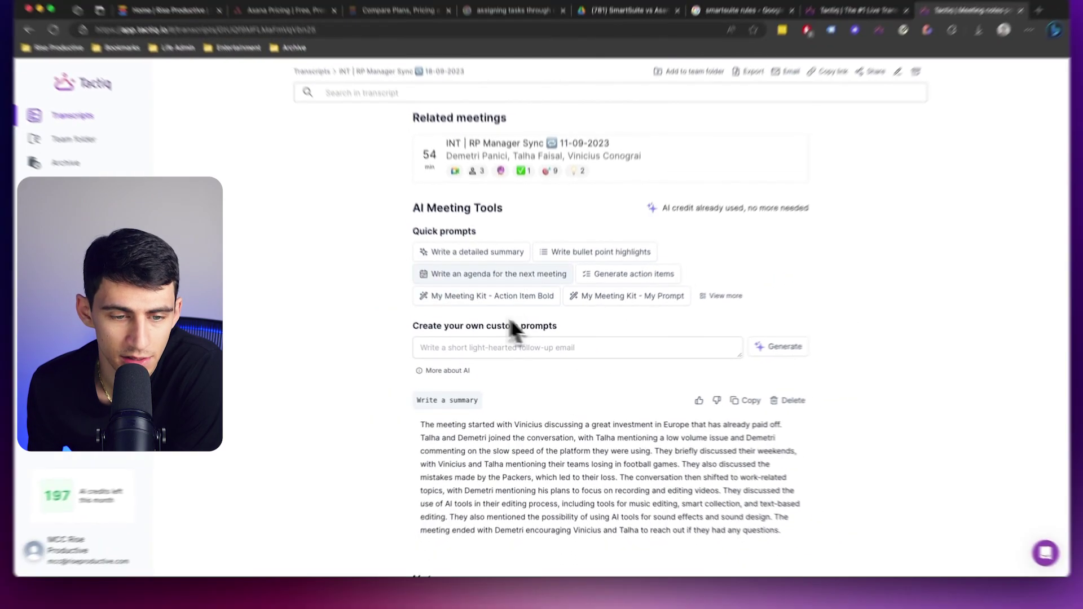
scroll(489, 307, "down", 2)
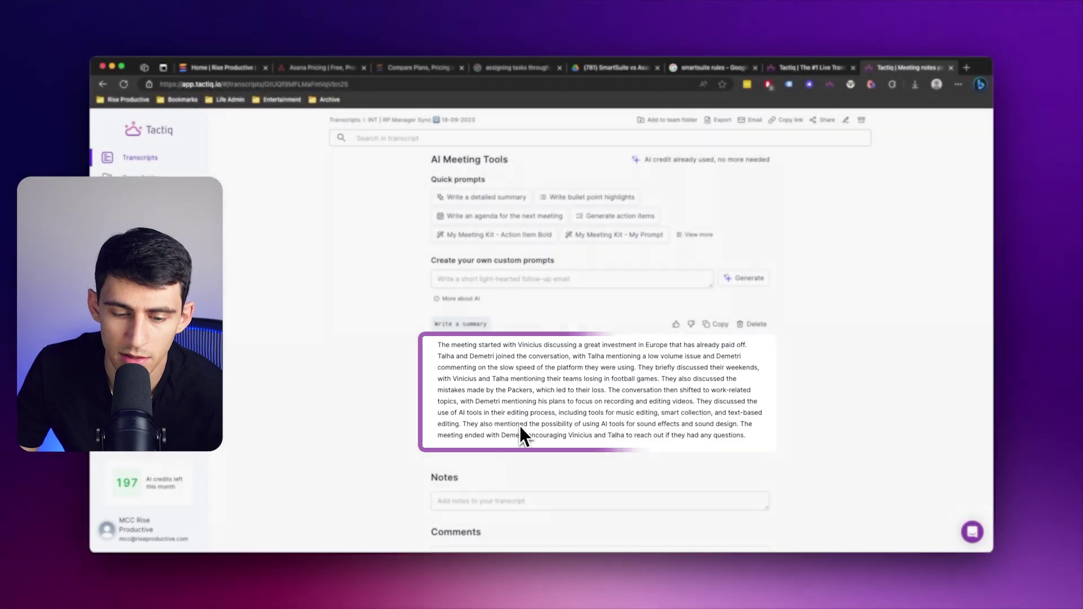
scroll(580, 289, "up", 2)
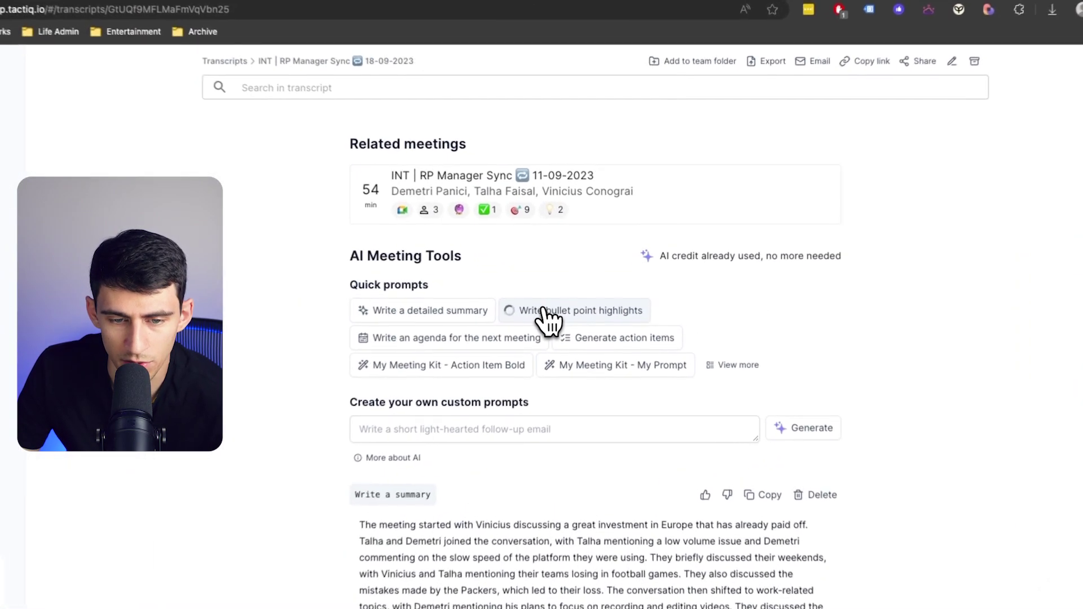
Generate bullet point highlights and action items for the RP Manager Sync meeting
left_click(561, 293)
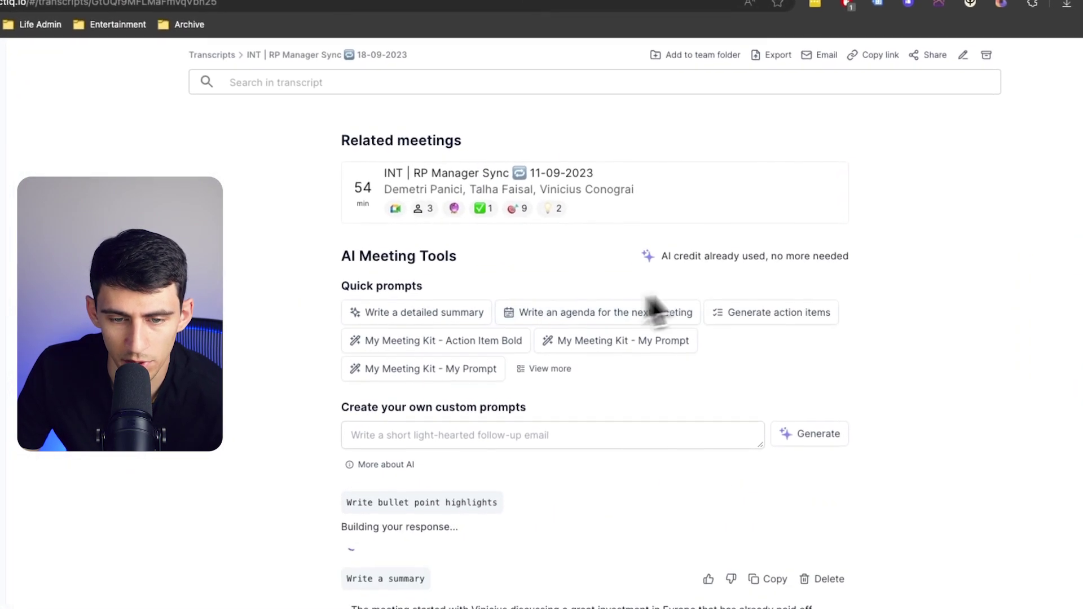
scroll(671, 277, "down", 1)
left_click(750, 278)
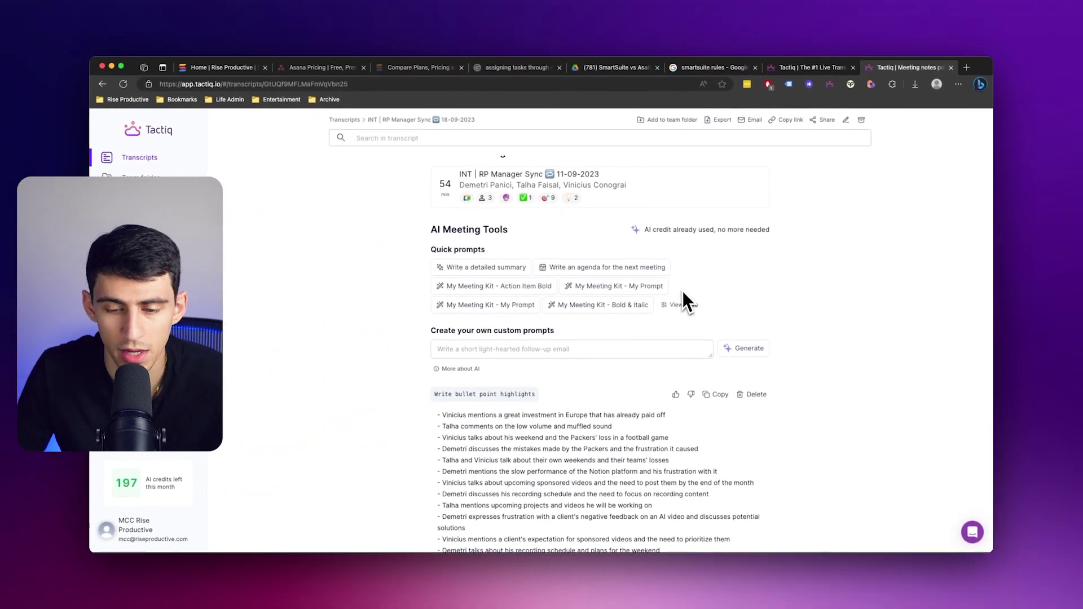
scroll(678, 350, "down", 10)
scroll(669, 400, "up", 12)
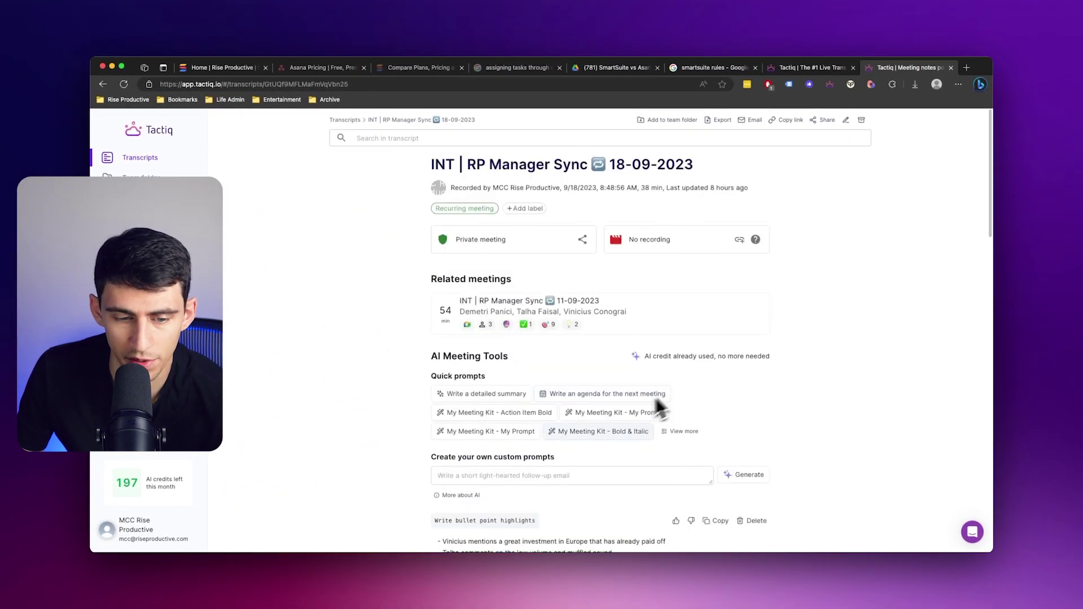
Expand the quick AI prompts with 'View more' and review the generated results
left_click(680, 431)
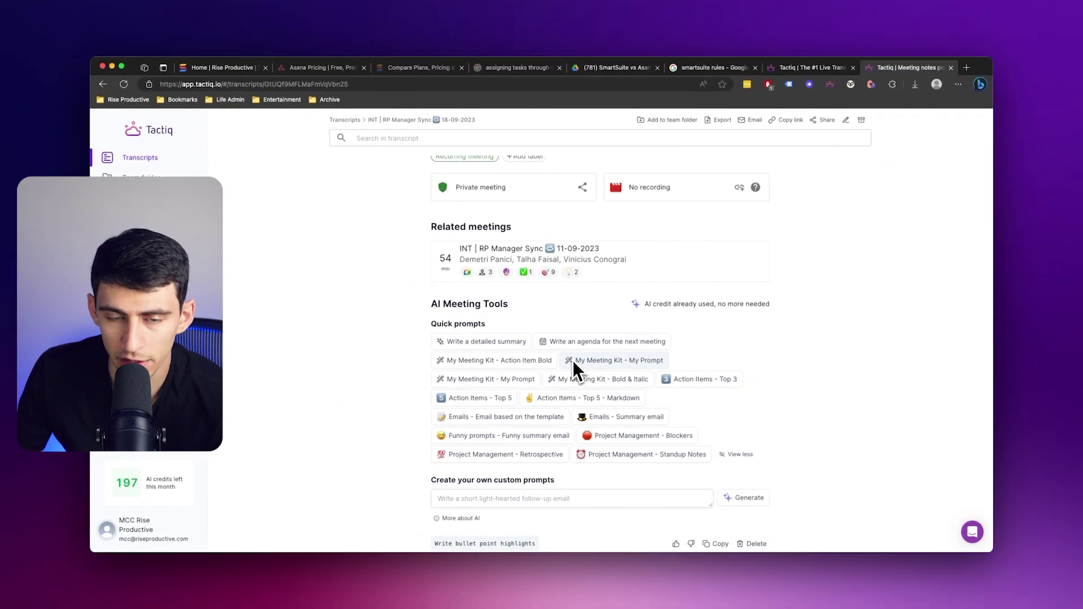
scroll(818, 336, "down", 1)
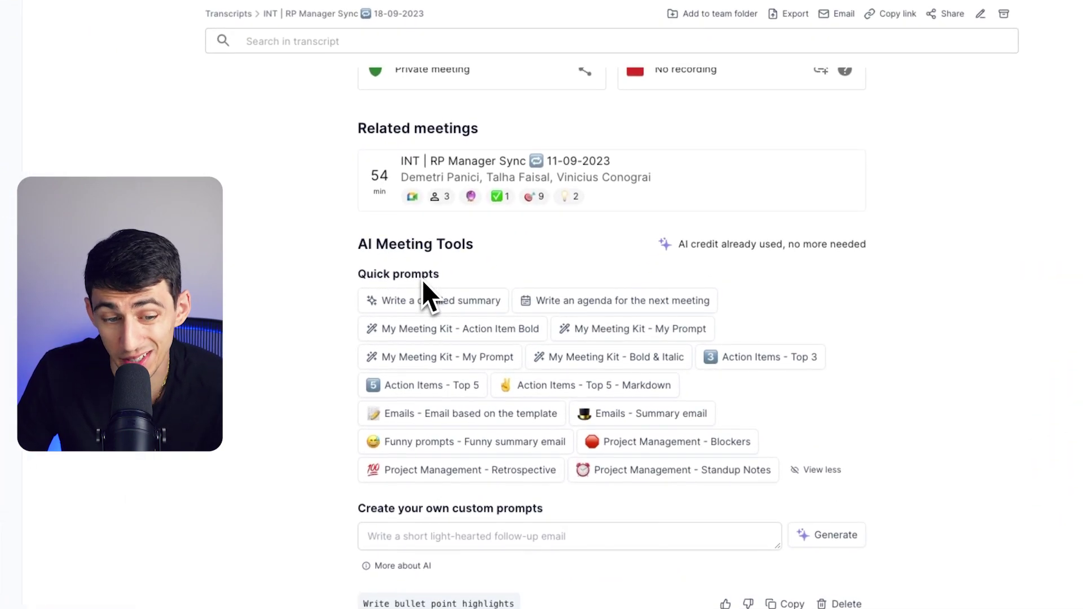
scroll(422, 280, "down", 1)
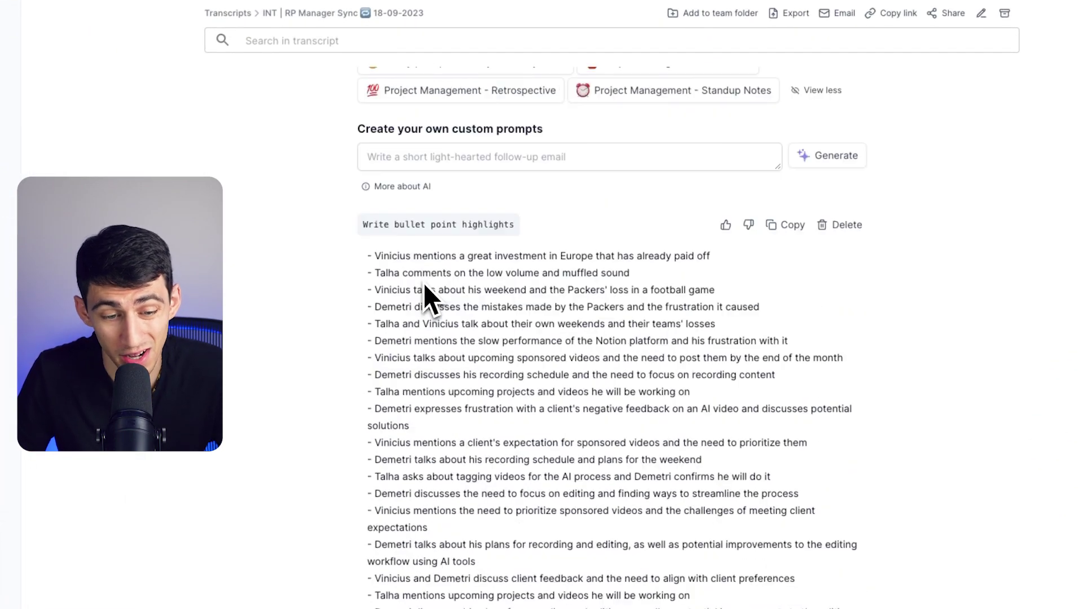
scroll(429, 286, "down", 4)
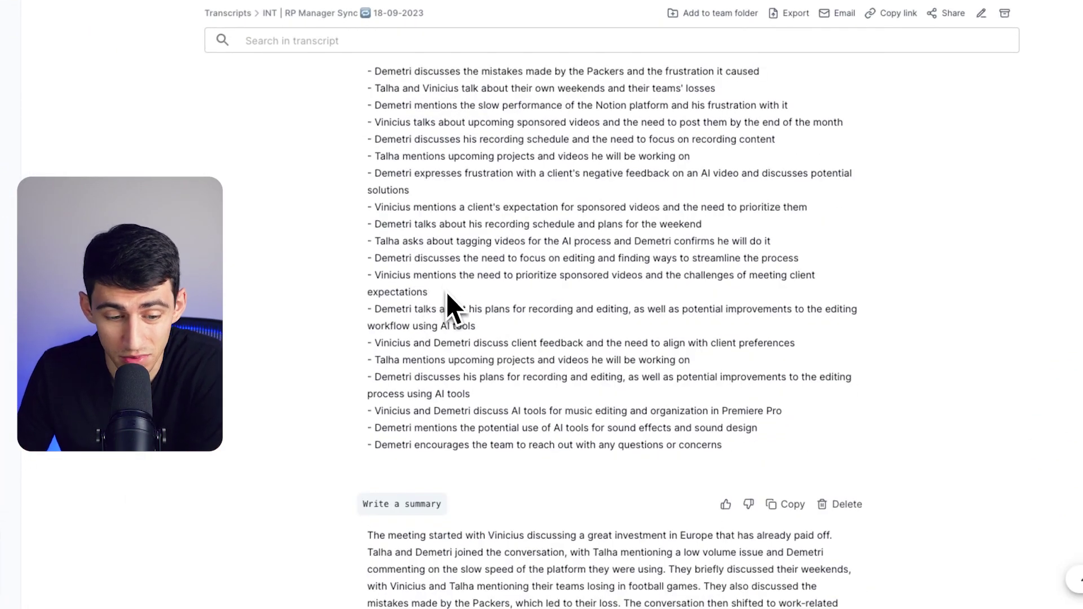
scroll(445, 297, "up", 8)
Start a custom AI prompt and scroll through the highlights, summary and action items
left_click(452, 373)
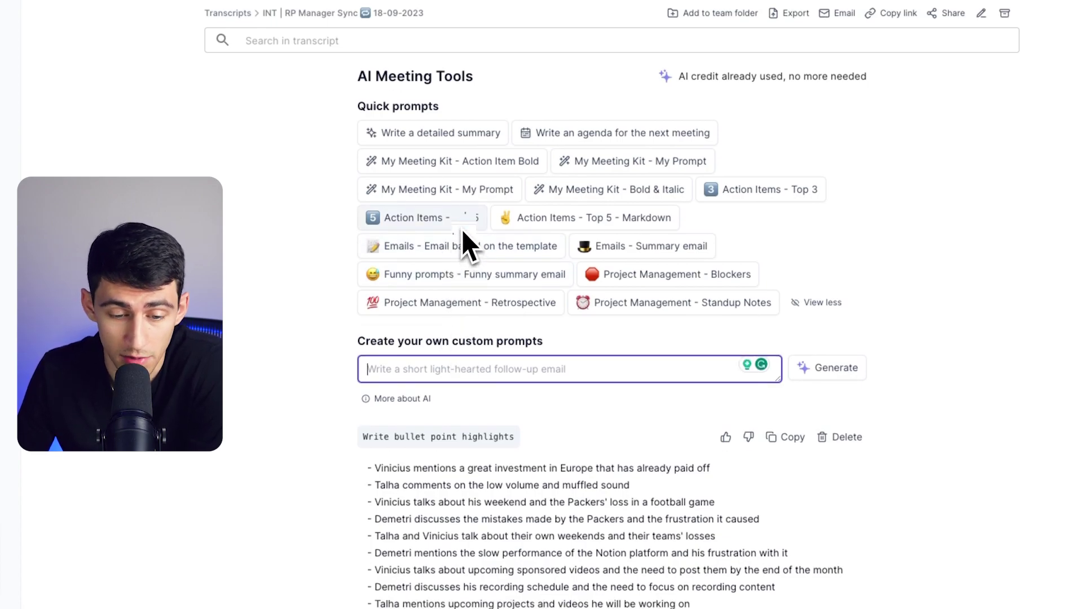
scroll(461, 232, "down", 7)
scroll(461, 250, "down", 4)
scroll(463, 249, "up", 3)
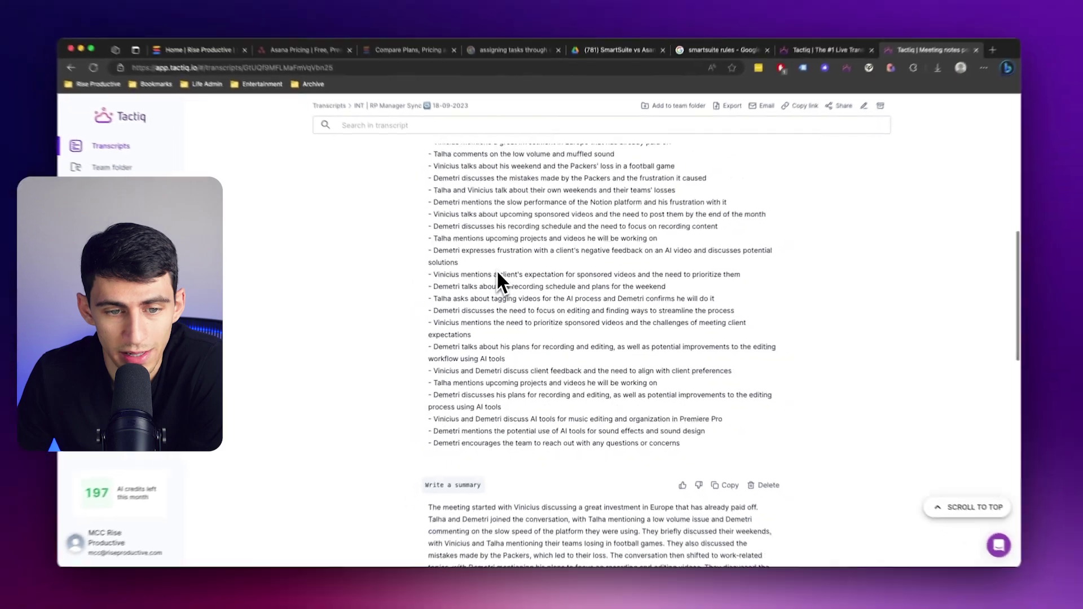
scroll(501, 277, "down", 5)
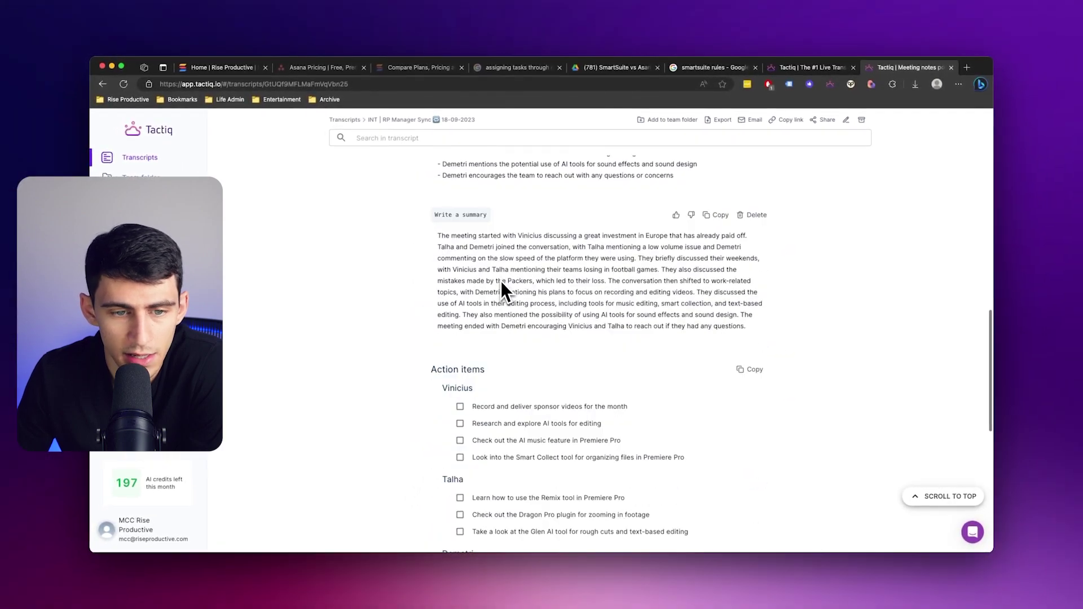
scroll(499, 280, "up", 10)
scroll(499, 282, "down", 10)
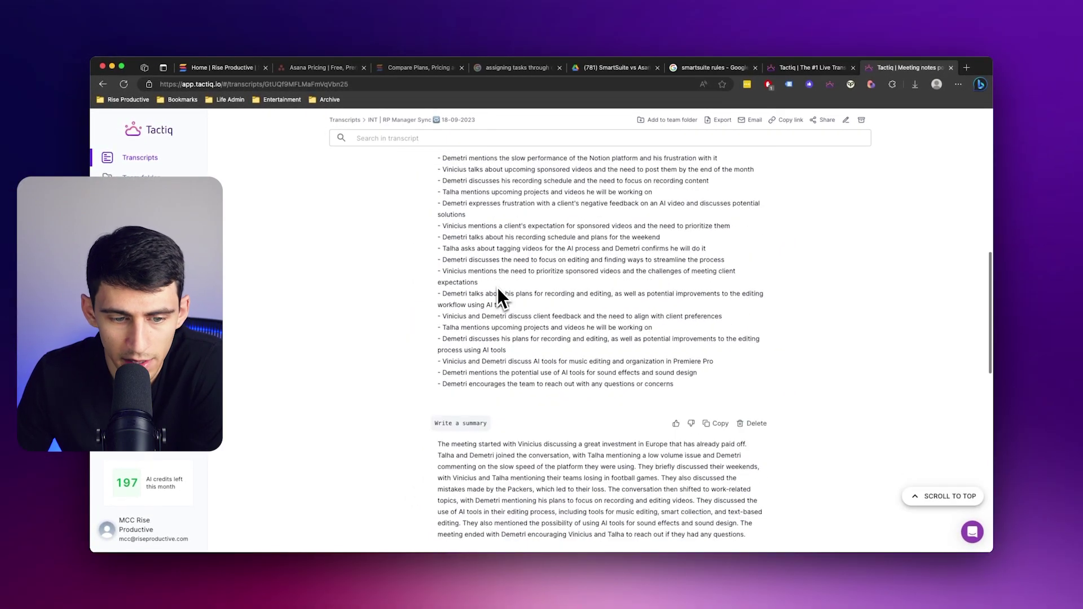
scroll(501, 288, "down", 3)
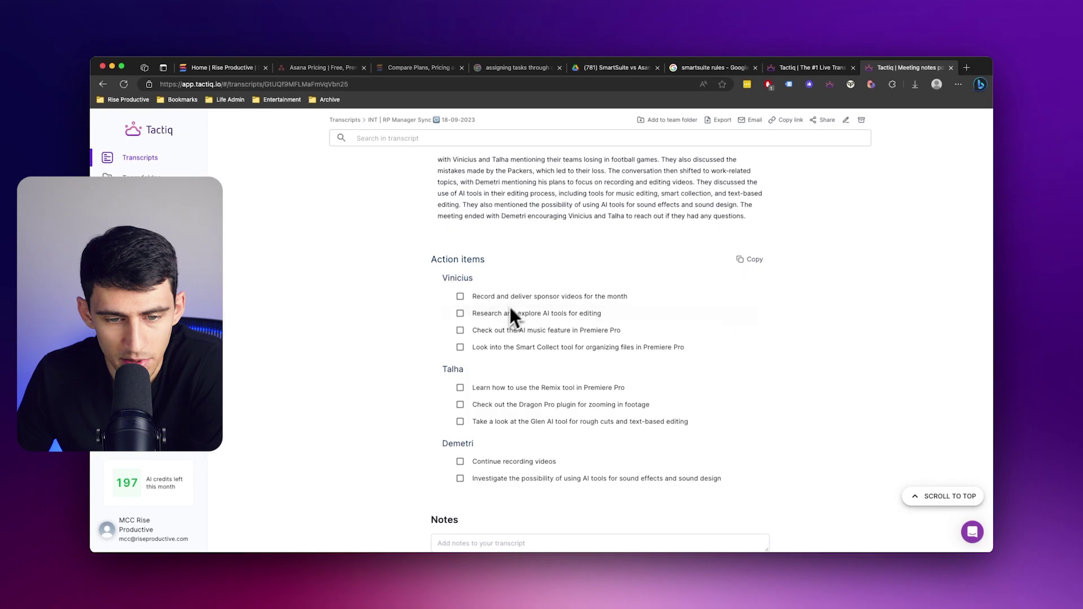